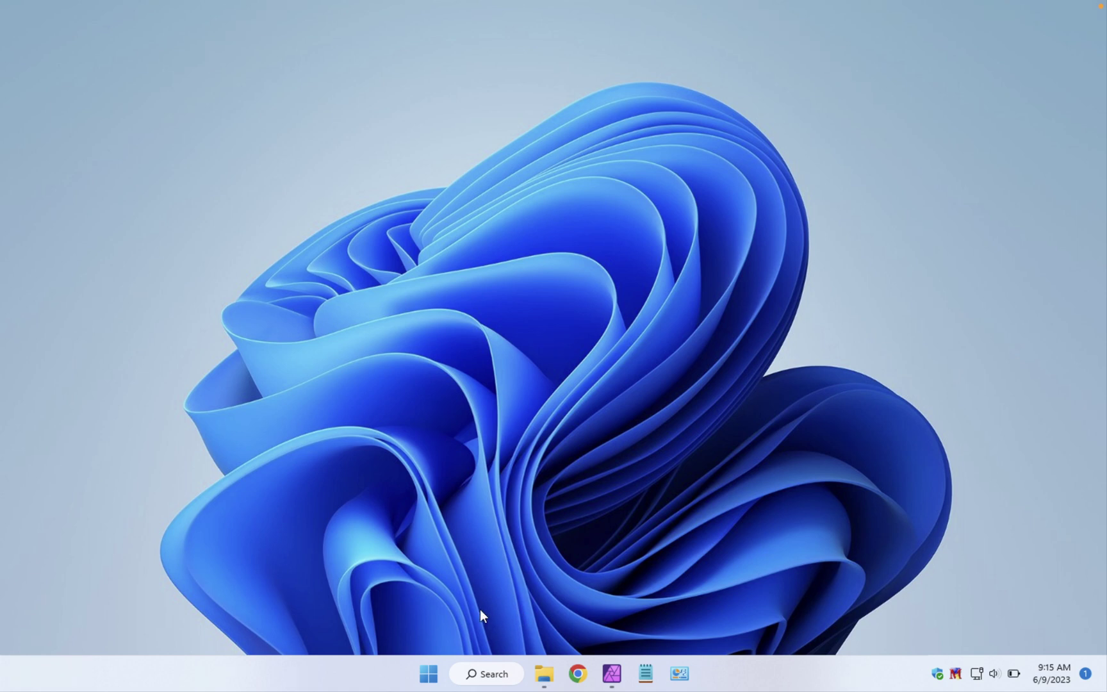
- Open Personalization settings from the desktop right-click menu
right_click(422, 588)
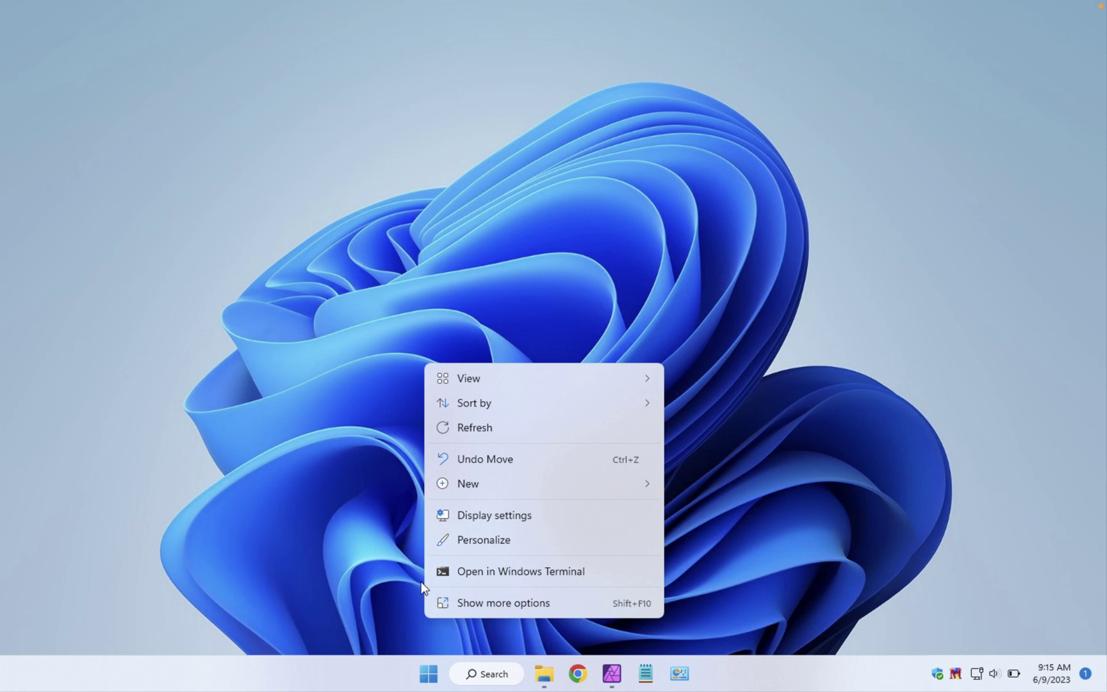
click(505, 543)
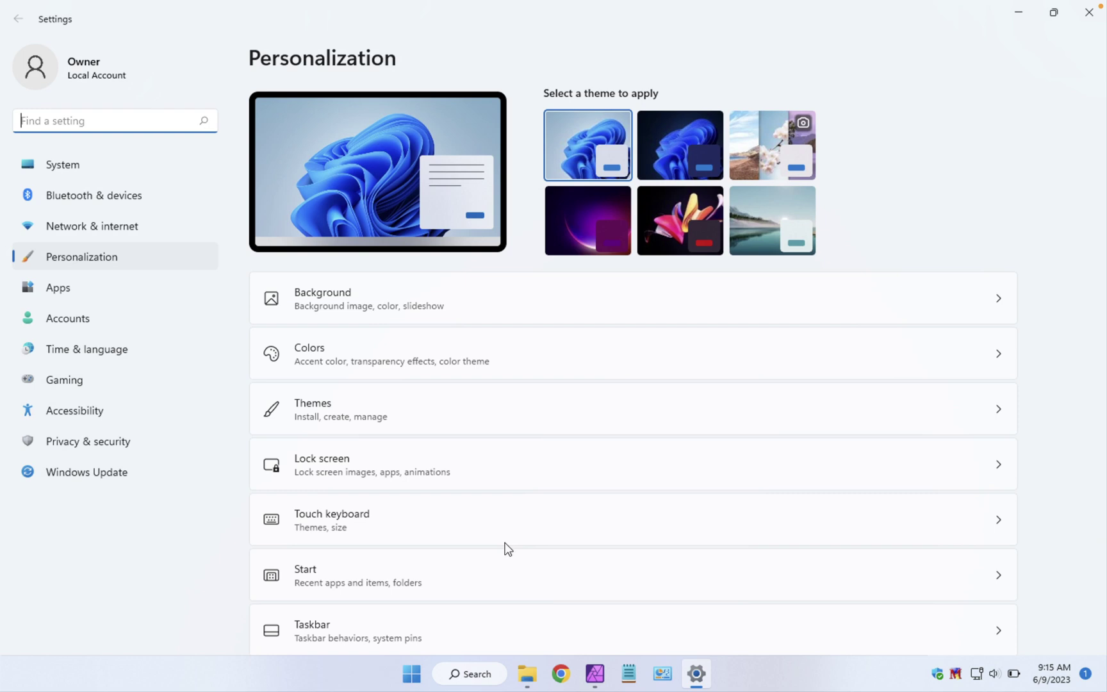
- Go to Start, then Folders, to list the folders available beside the power button
click(314, 580)
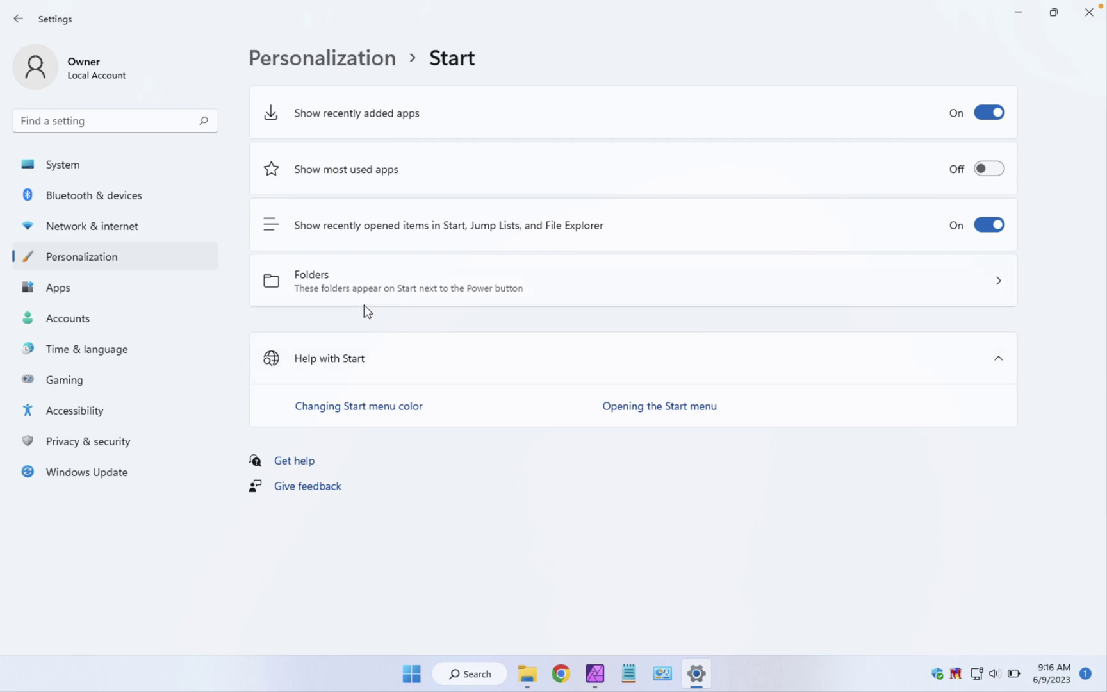
click(445, 283)
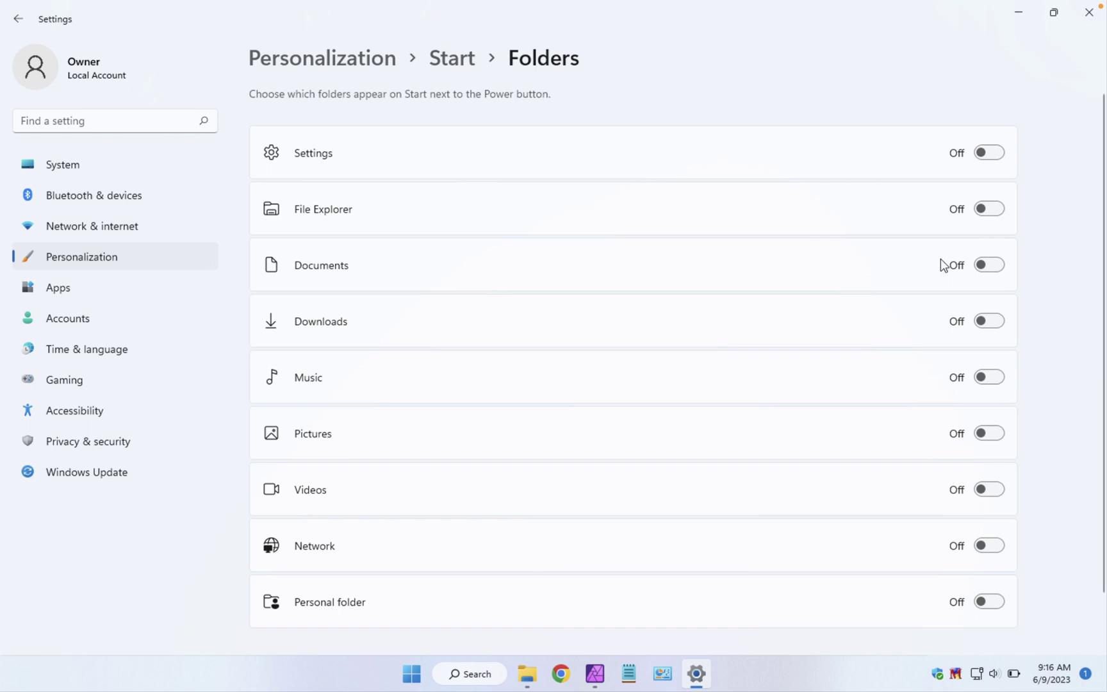
- Switch on Documents, Downloads, Music, Pictures and Videos for Start
click(997, 265)
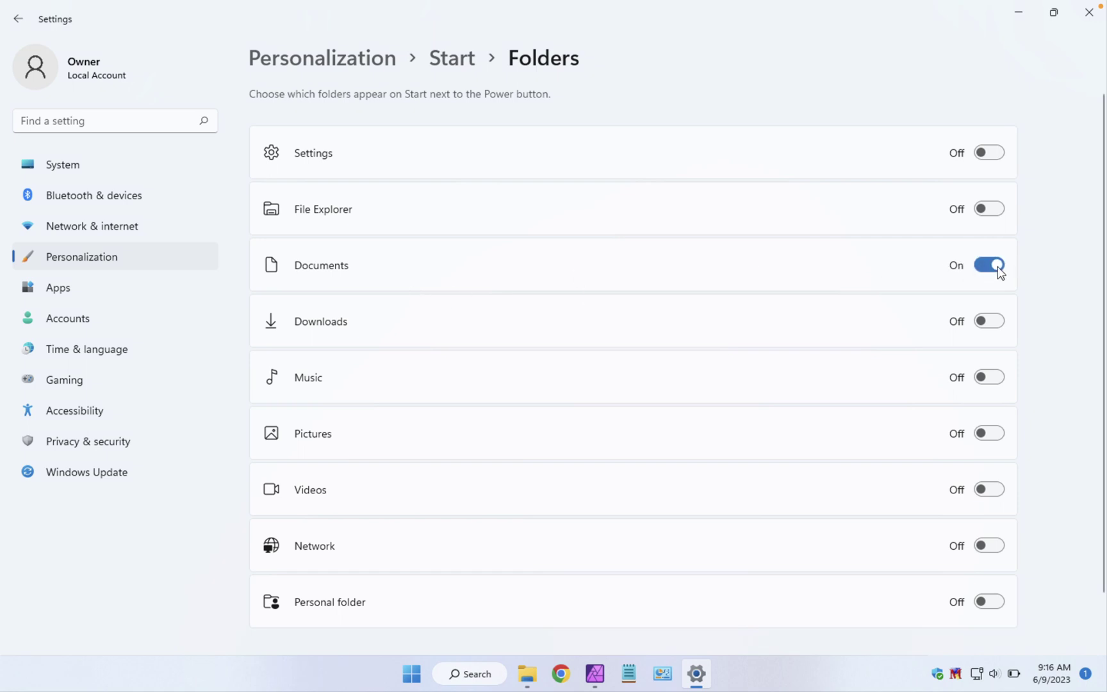
click(988, 321)
click(990, 380)
click(991, 436)
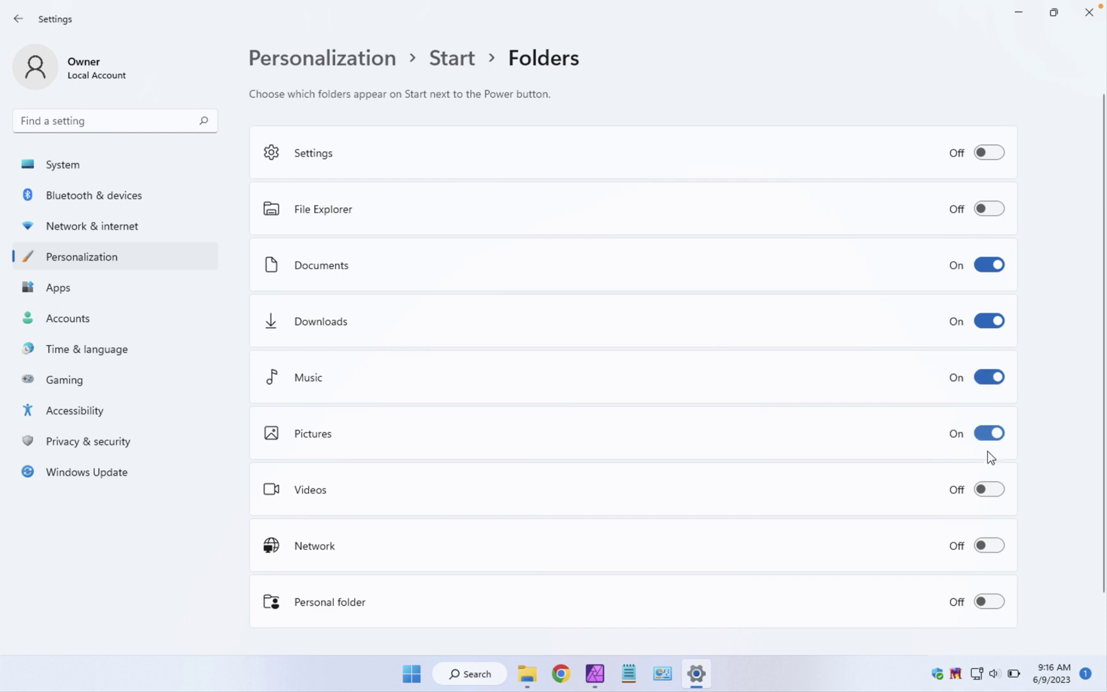
click(992, 490)
- Close Settings and launch Documents from its new shortcut in the Start menu
click(1092, 15)
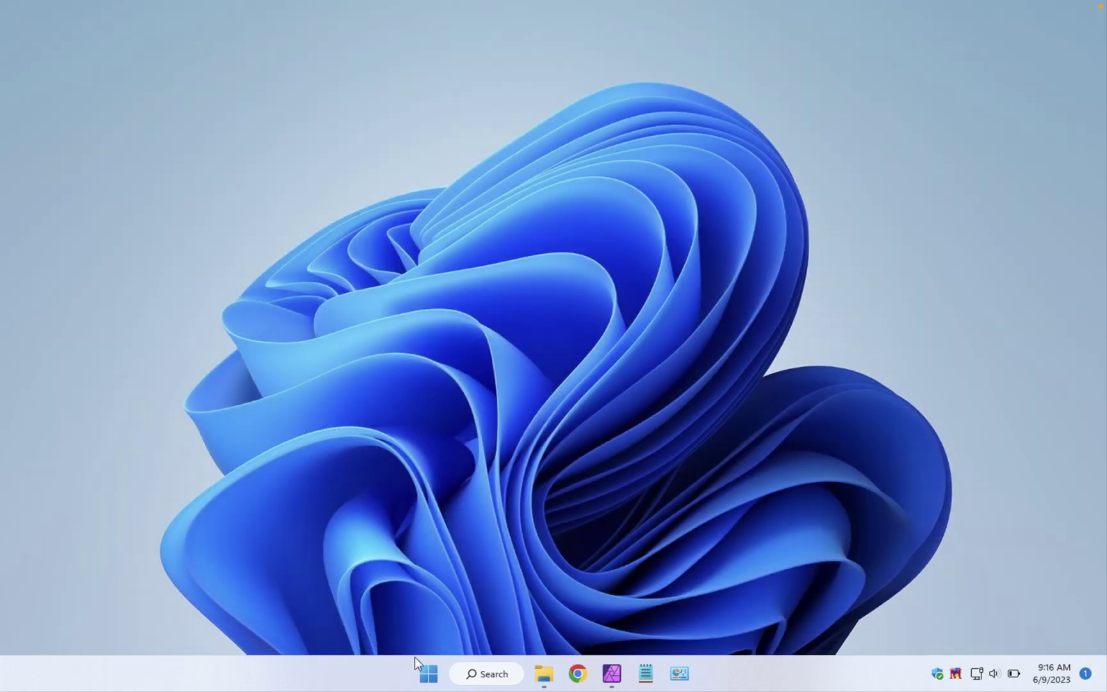
click(428, 674)
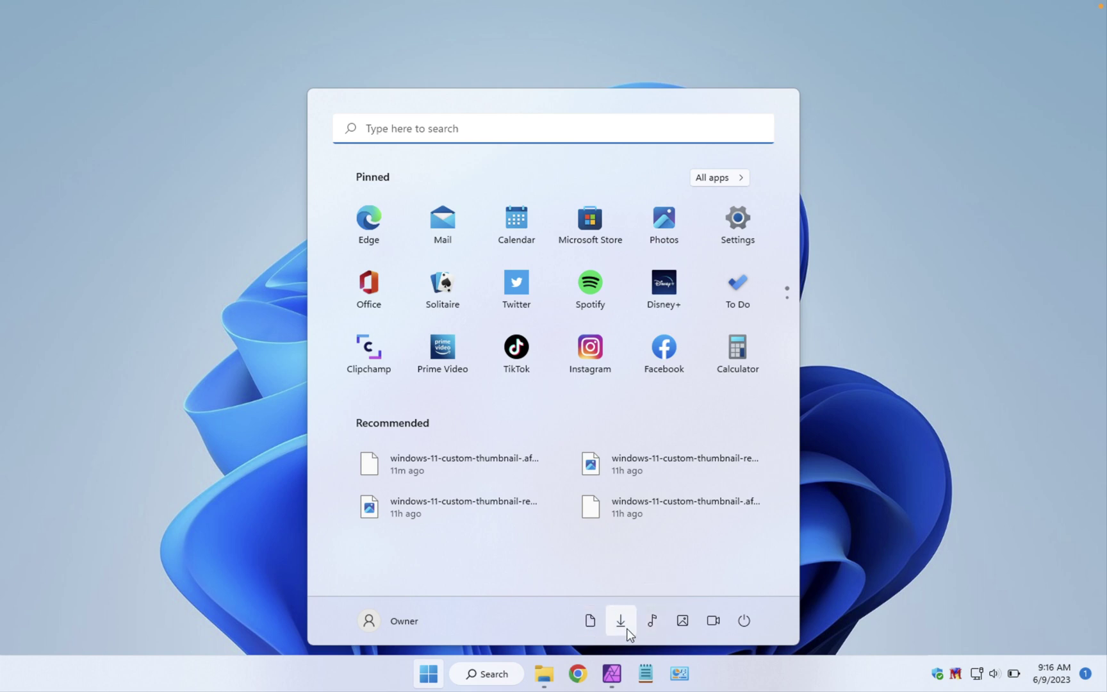
click(591, 621)
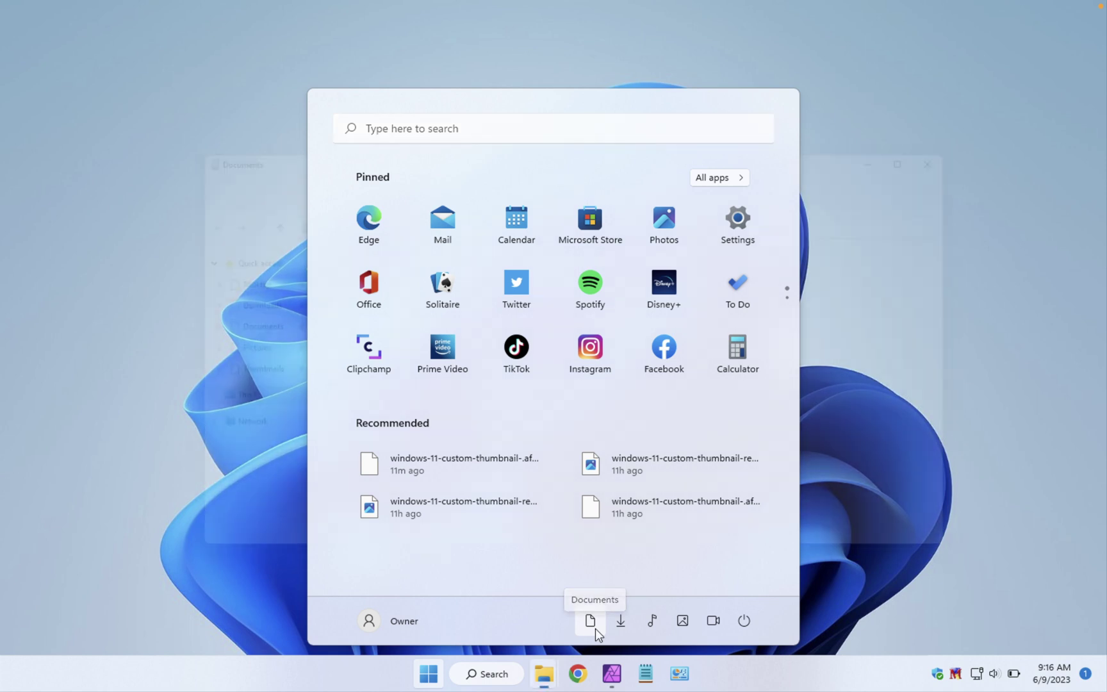